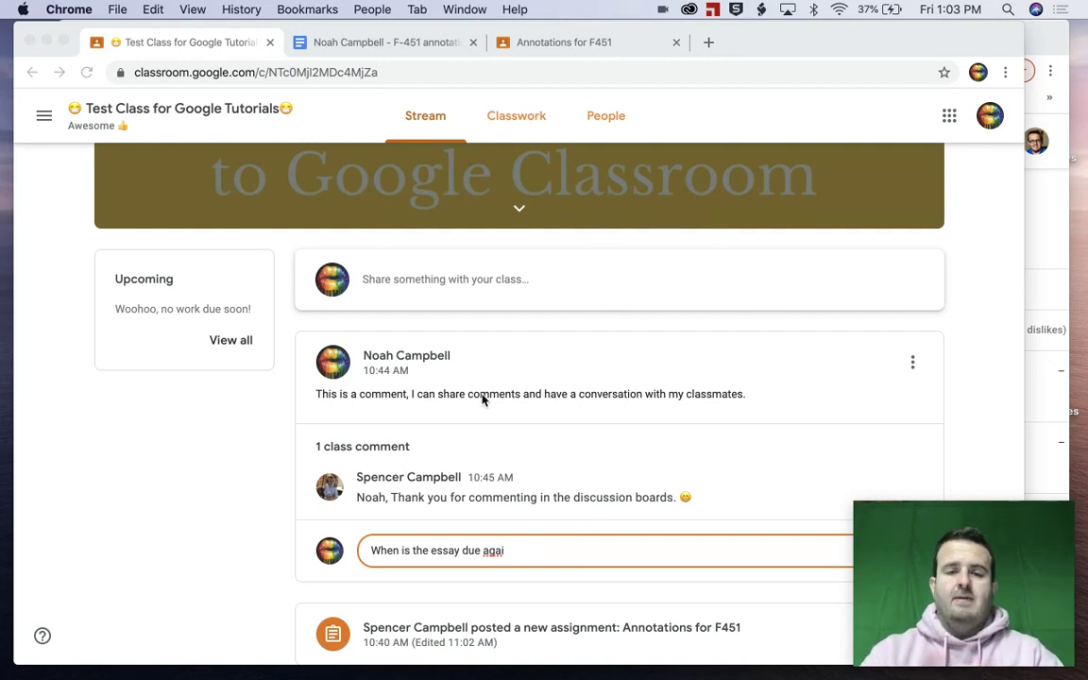
Finish and post the stream comment 'When is the essay due again?', then switch to Classwork
{"action": "scroll", "coordinate": [496, 340], "scroll_direction": "down", "scroll_amount": 2}
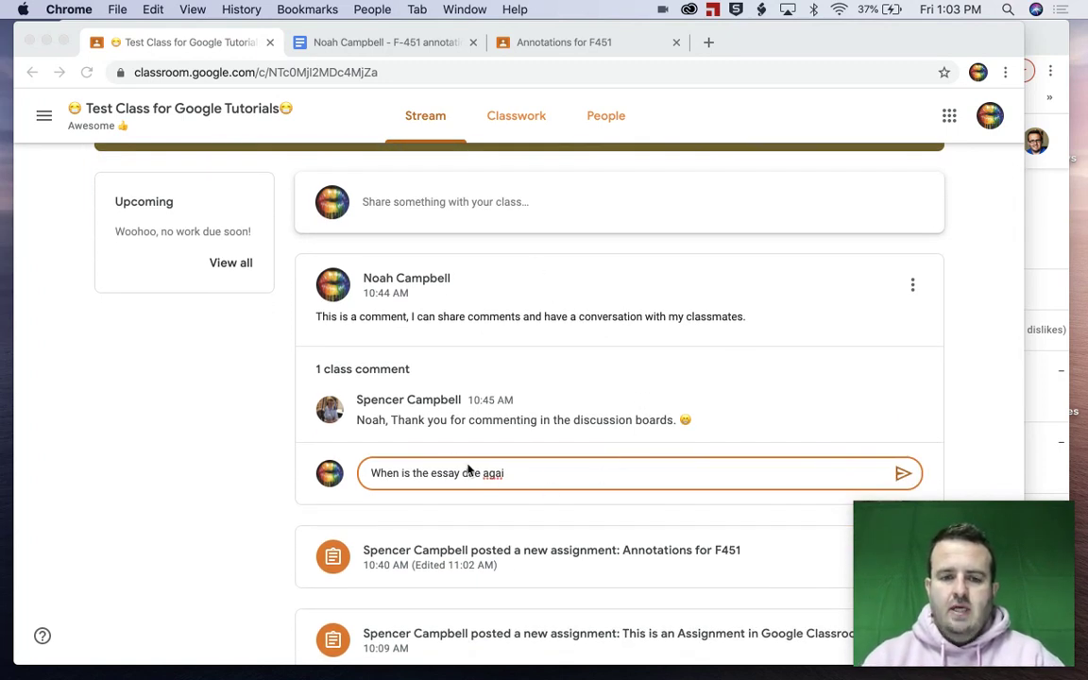
{"action": "left_click", "coordinate": [523, 475]}
{"action": "type", "text": "n"}
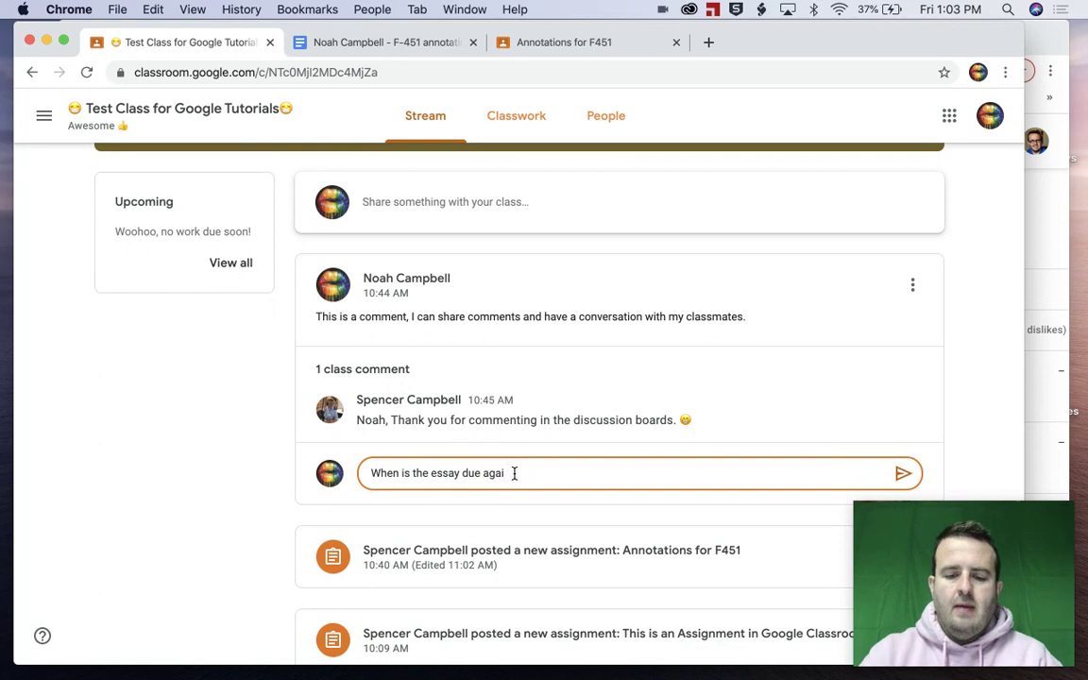
{"action": "type", "text": "?"}
{"action": "key", "text": "shift+Return"}
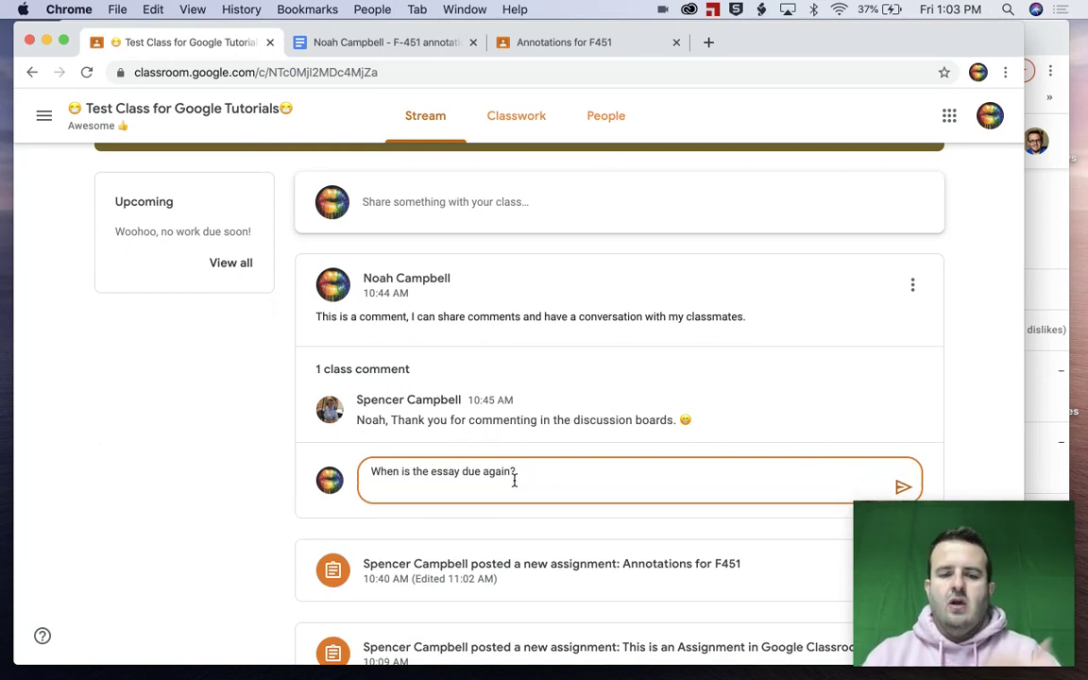
{"action": "key", "text": "BackSpace"}
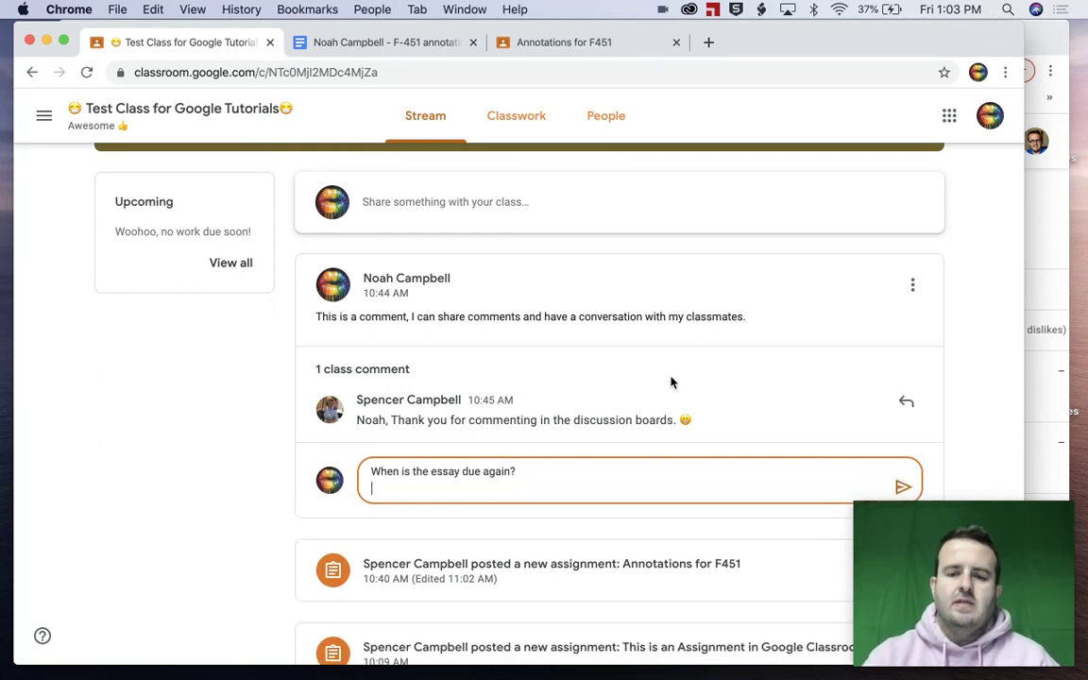
{"action": "left_click", "coordinate": [903, 486]}
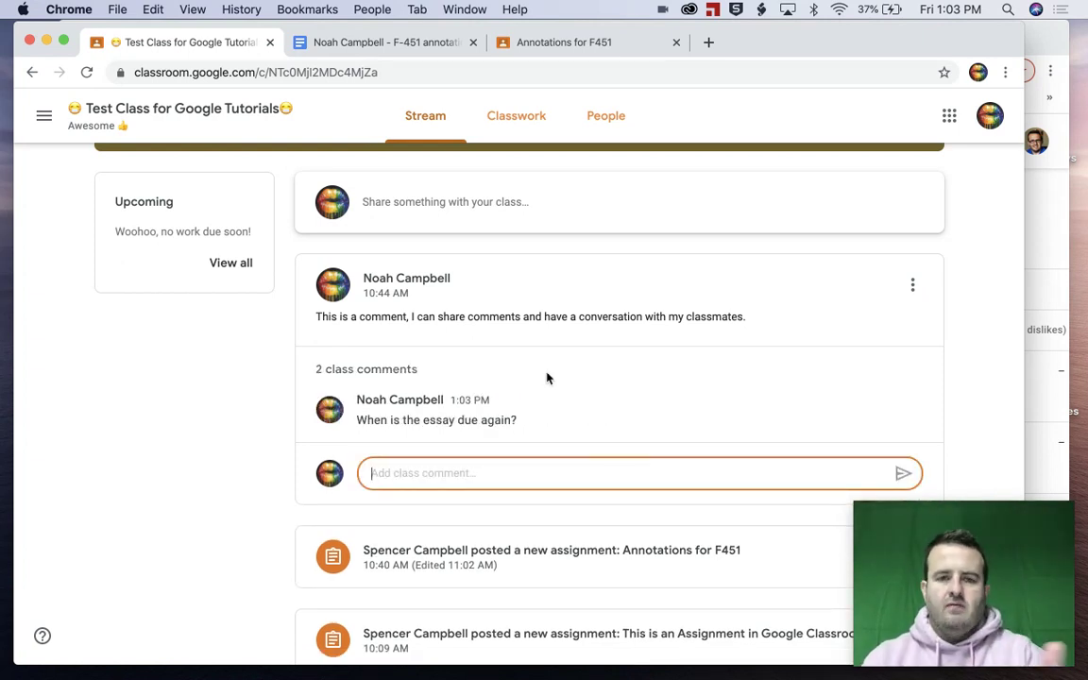
{"action": "left_click", "coordinate": [509, 137]}
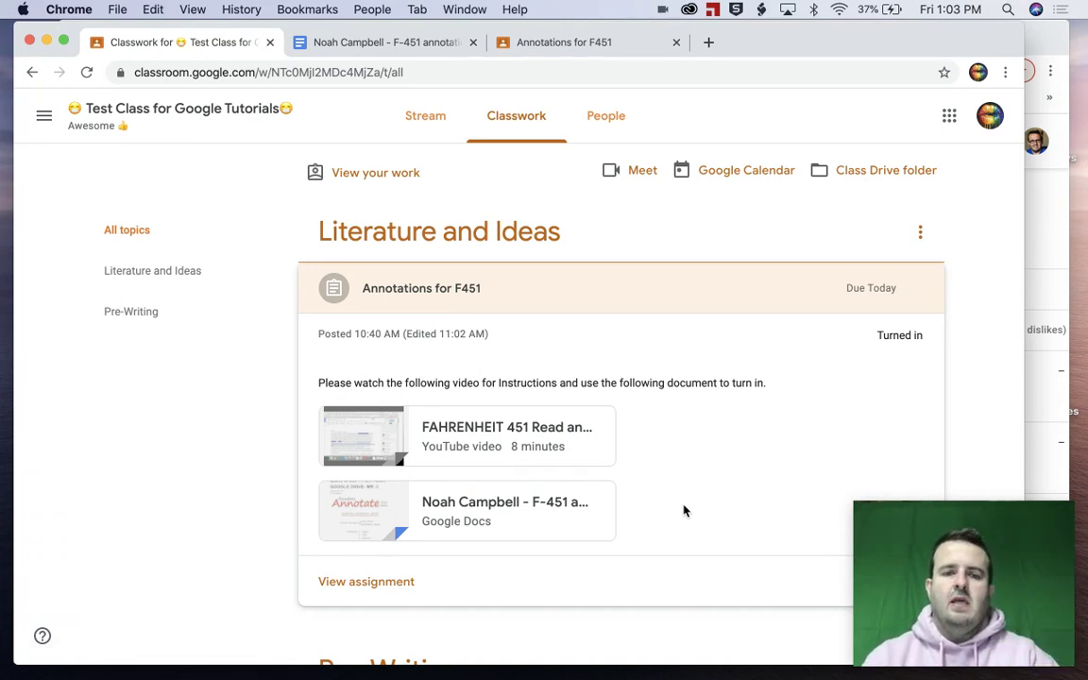
View the Pre-Writing assignment's class comment, then go to the People page
{"action": "scroll", "coordinate": [685, 498], "scroll_direction": "down", "scroll_amount": 3}
{"action": "scroll", "coordinate": [686, 532], "scroll_direction": "up", "scroll_amount": 3}
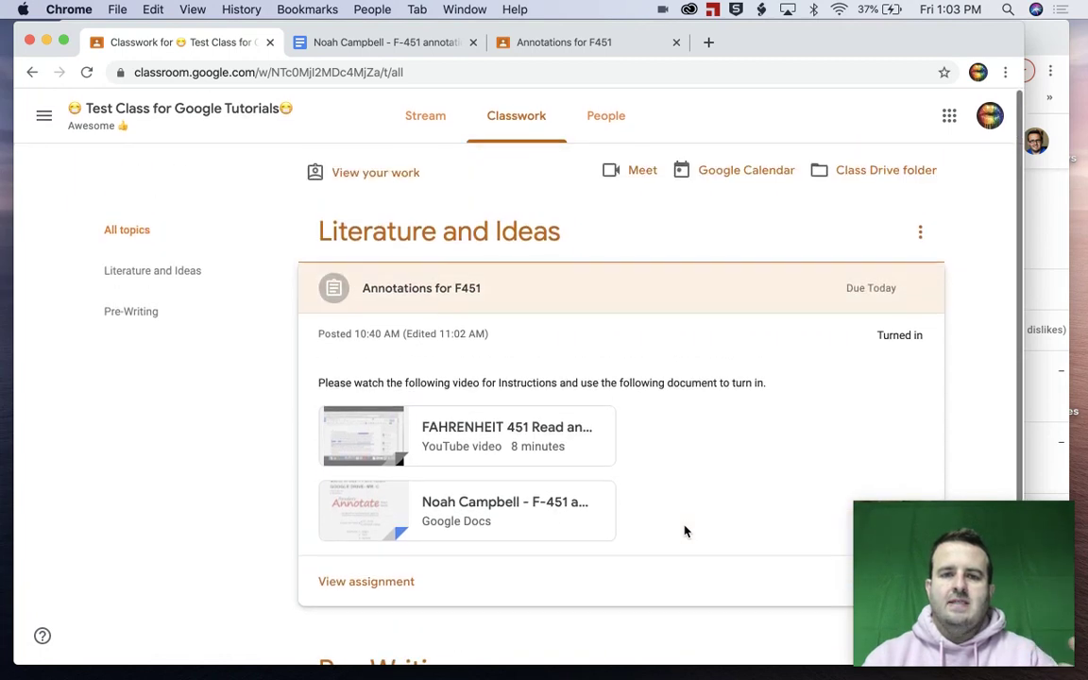
{"action": "scroll", "coordinate": [686, 532], "scroll_direction": "down", "scroll_amount": 3}
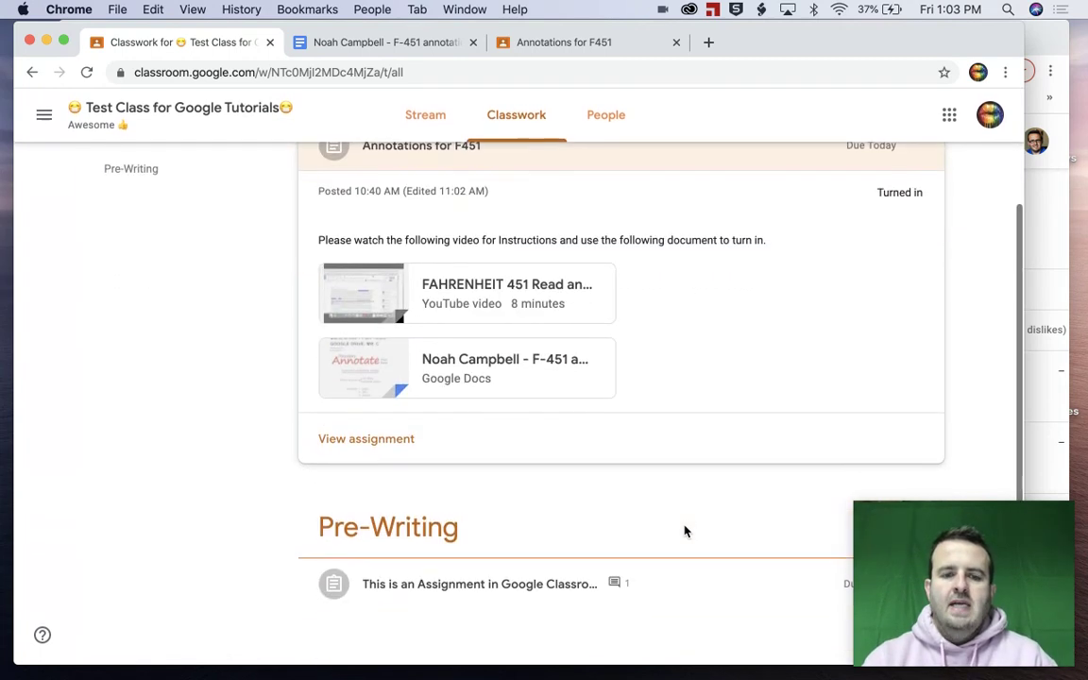
{"action": "left_click", "coordinate": [617, 585]}
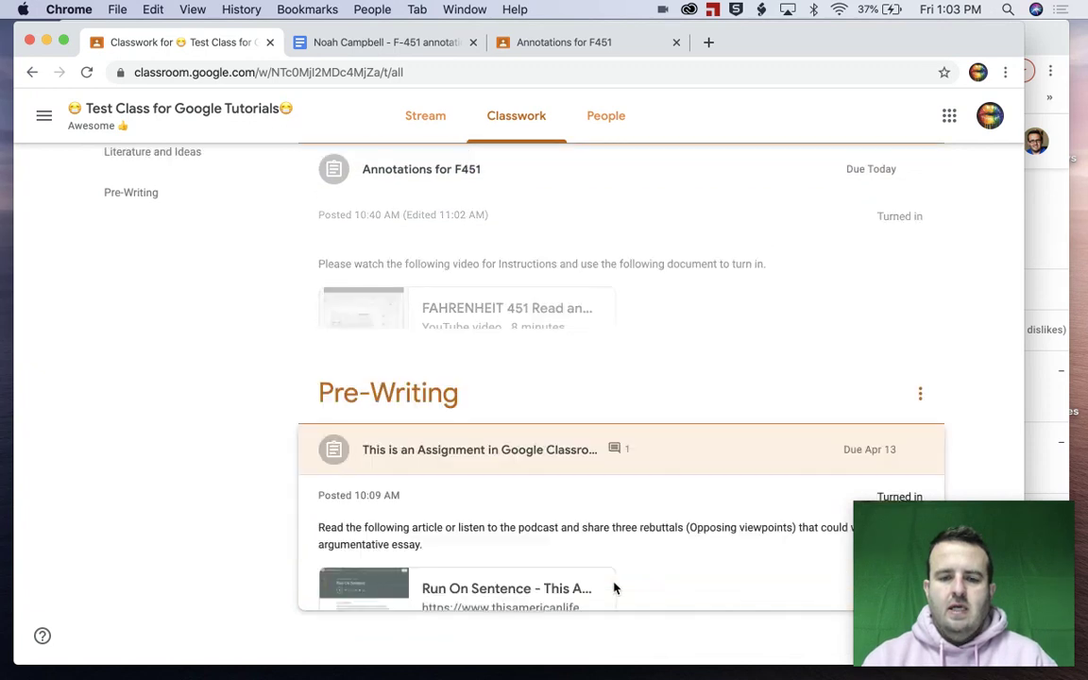
{"action": "left_click", "coordinate": [370, 534]}
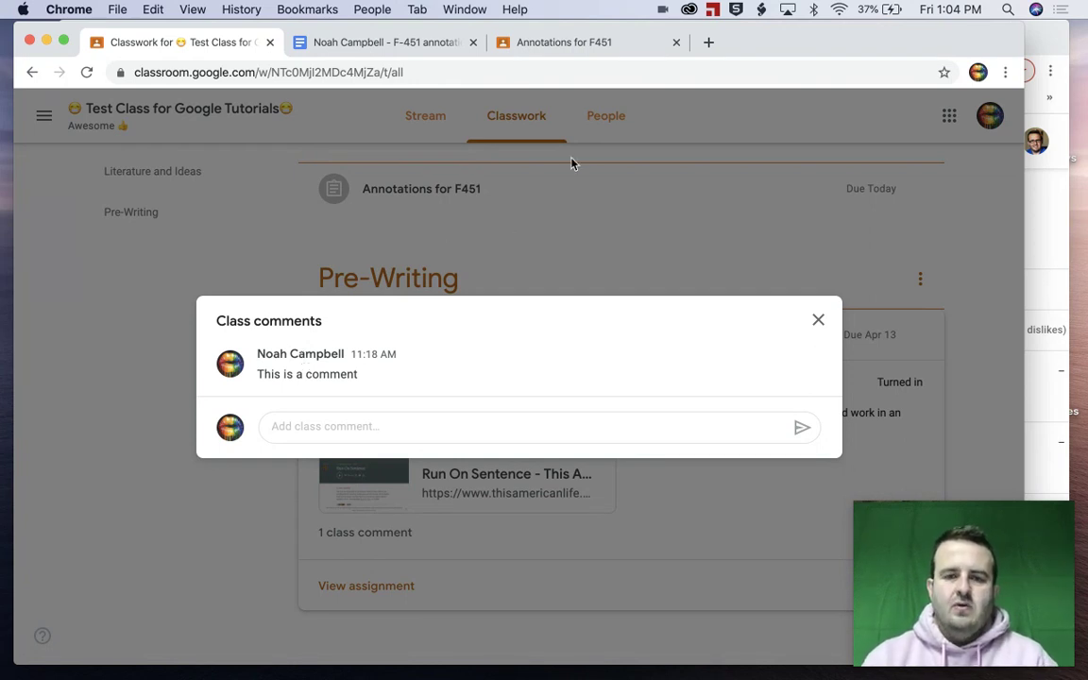
{"action": "left_click", "coordinate": [818, 320]}
{"action": "left_click", "coordinate": [604, 118]}
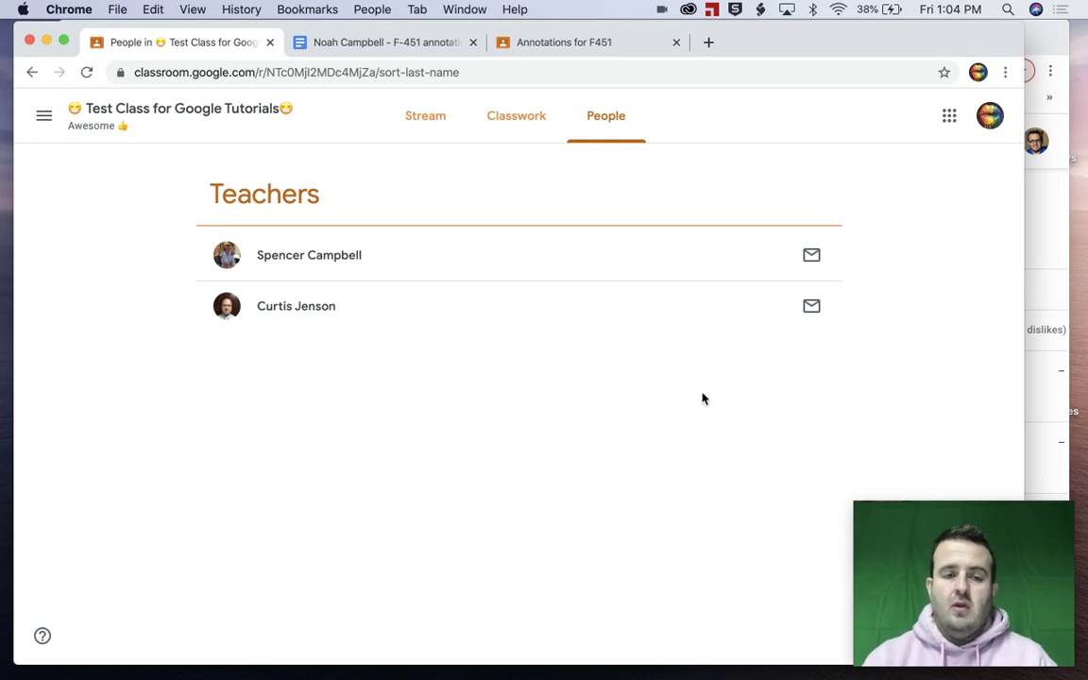
Start a new Gmail message to the first teacher listed on the People page
{"action": "left_click", "coordinate": [810, 254]}
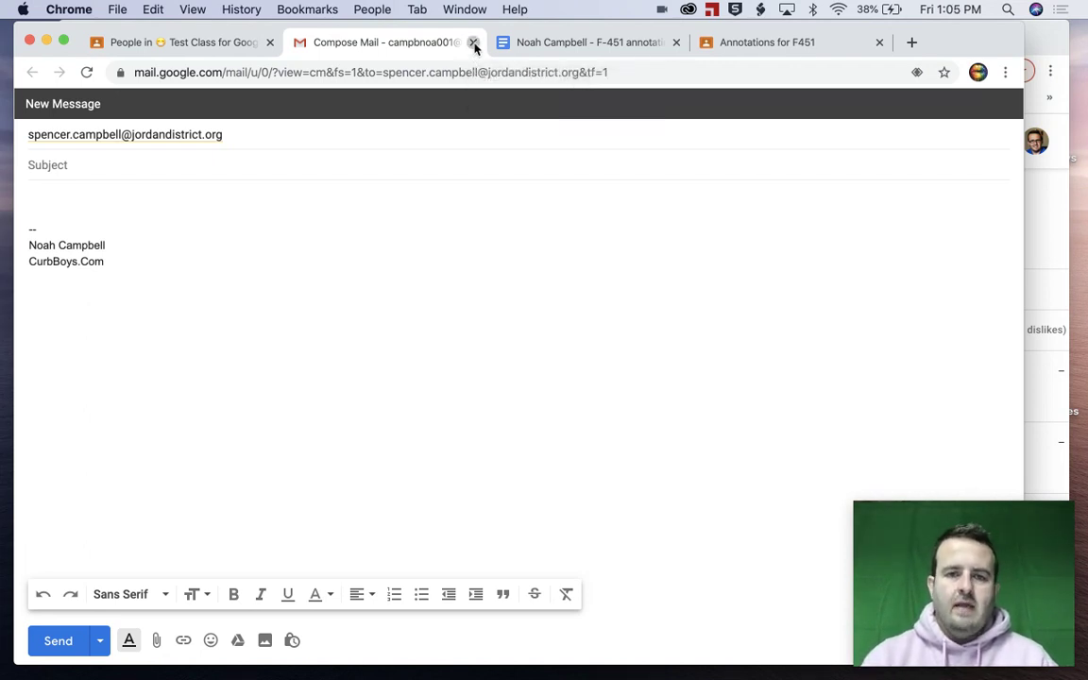
Close the Gmail draft and return to the class stream showing the essay question
{"action": "left_click", "coordinate": [473, 43]}
{"action": "left_click", "coordinate": [501, 127]}
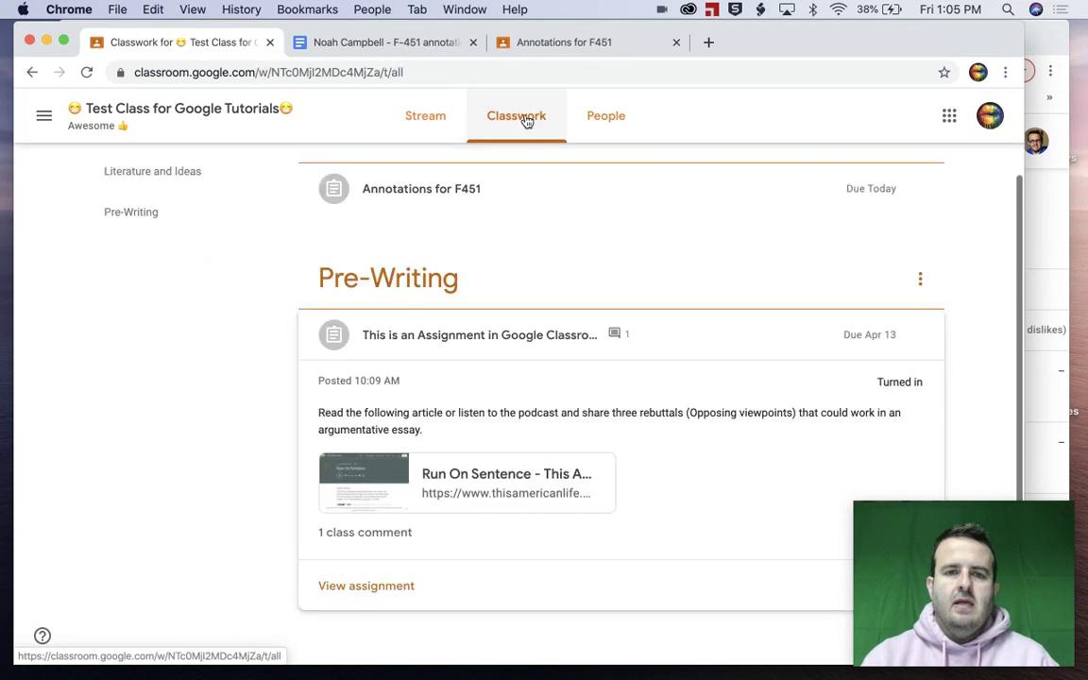
{"action": "left_click", "coordinate": [439, 121]}
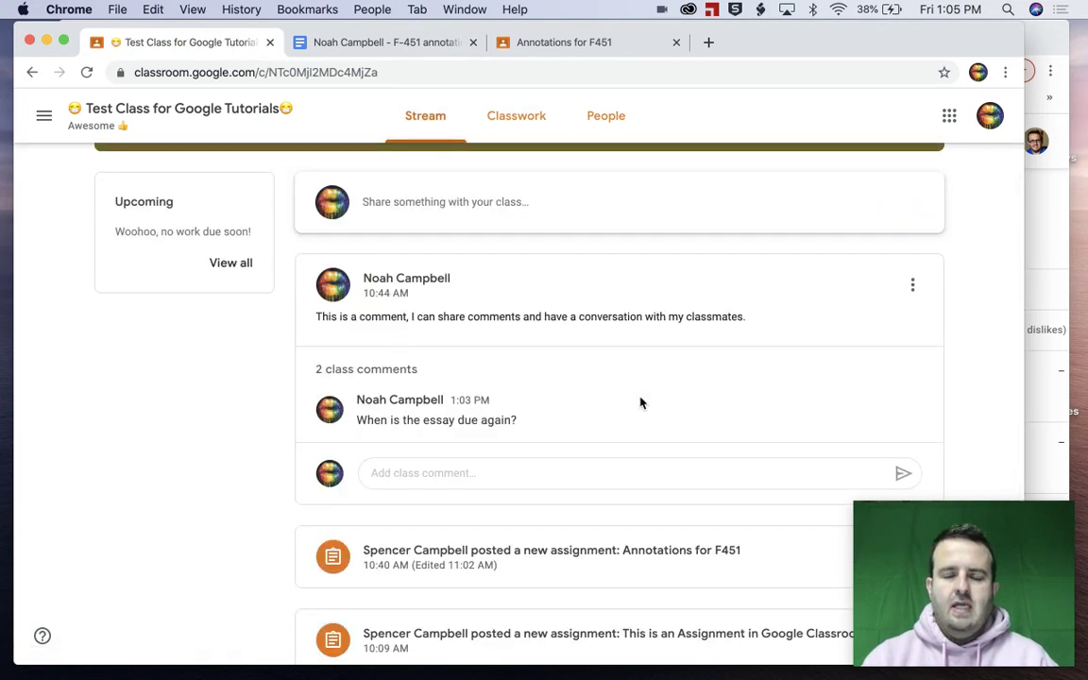